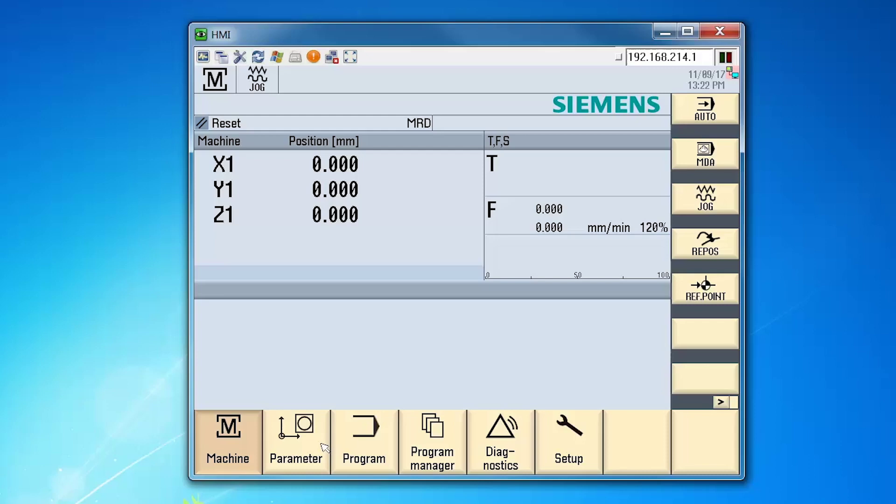
- Set general machine data 19320 TECHNO_FUNCTION_MASK to 10H by ticking Bit 4 Tool management
key("F6")
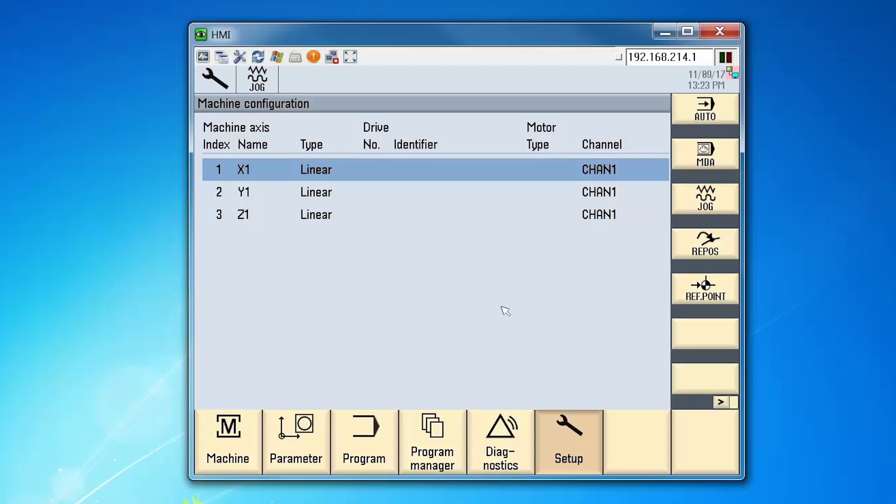
left_click(588, 427)
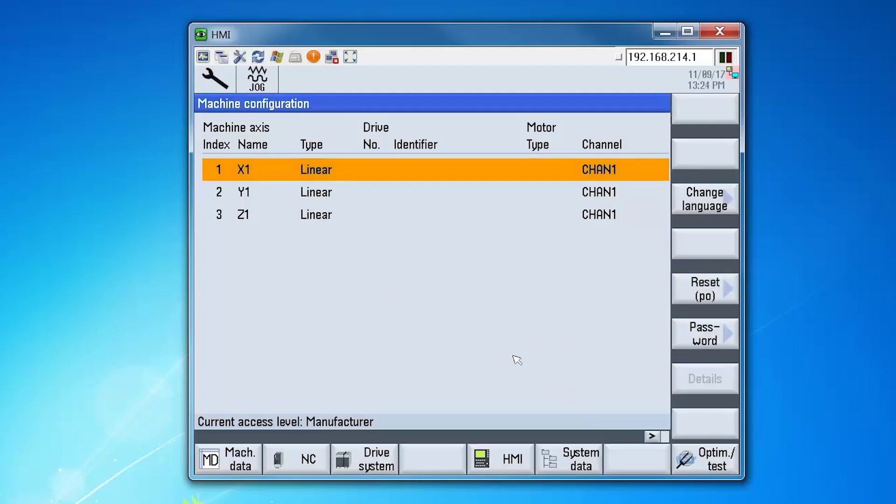
left_click(238, 464)
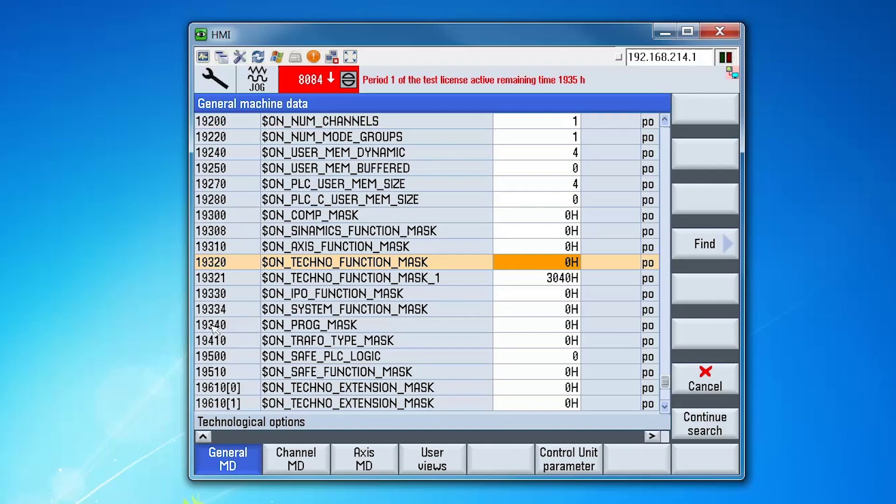
key("Insert")
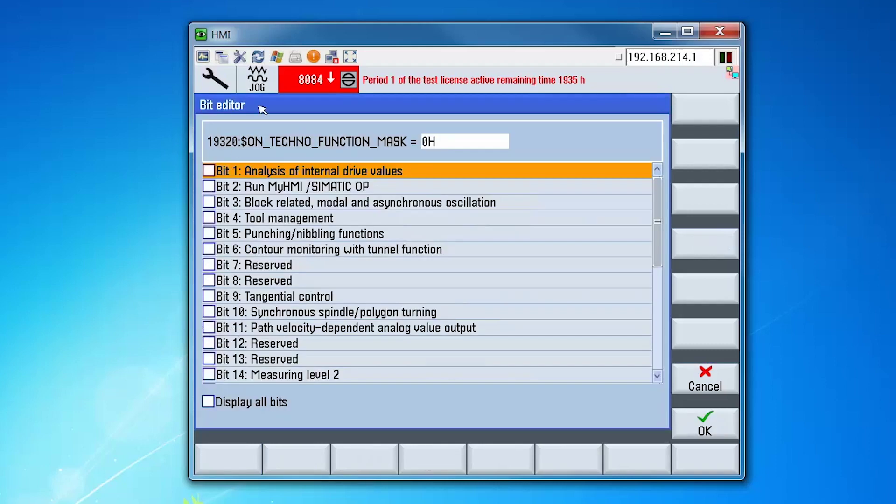
left_click(210, 218)
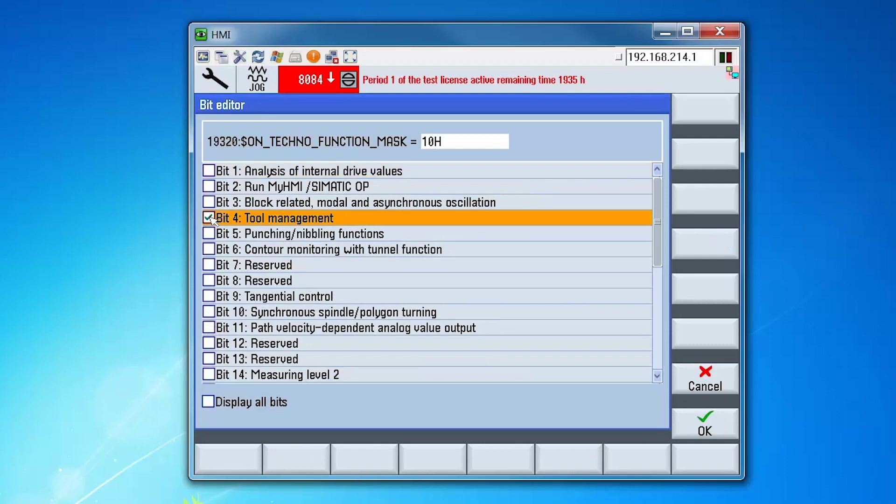
key("Return")
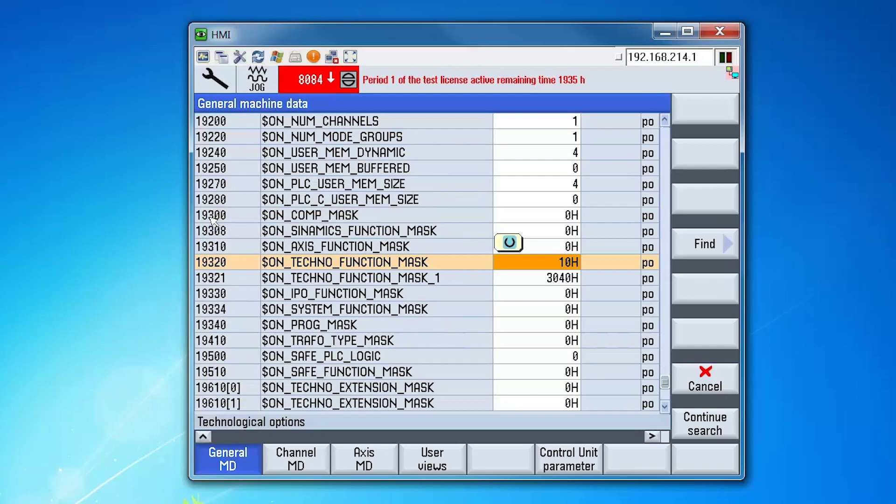
left_click(242, 464)
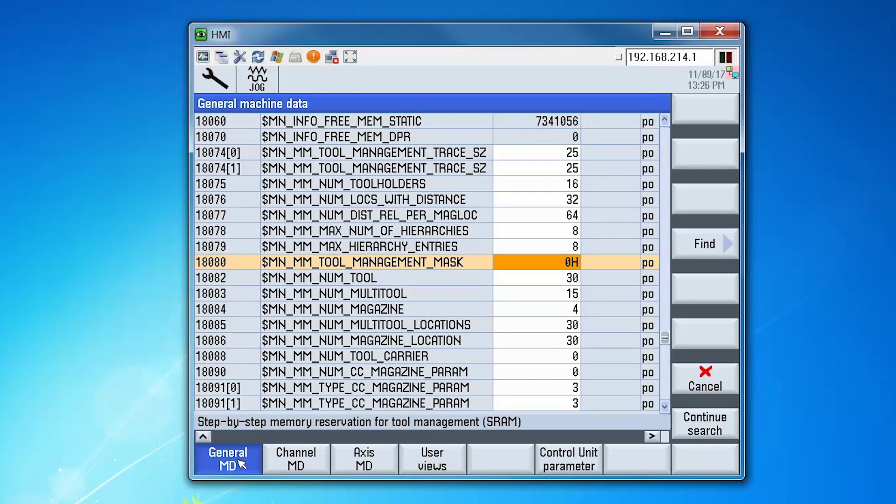
- Enter B for 18080 MM_TOOL_MANAGEMENT_MASK and check the resulting BH bits
key("Return")
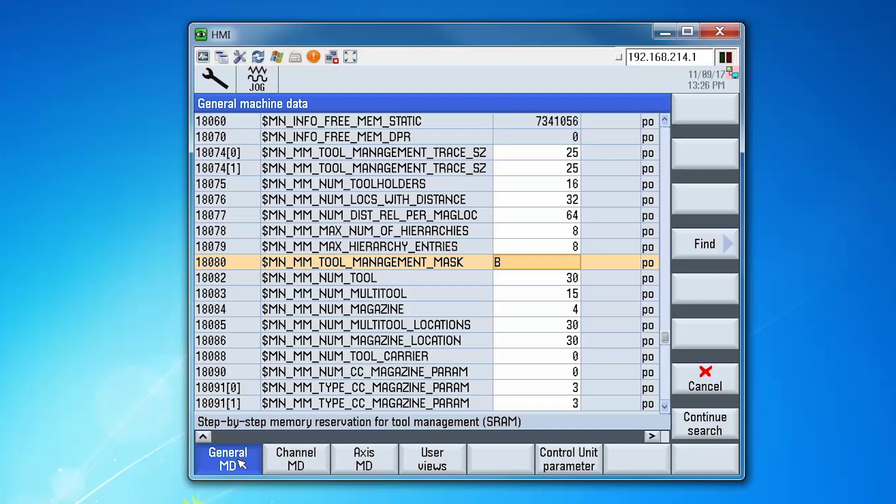
type("B")
key("Return")
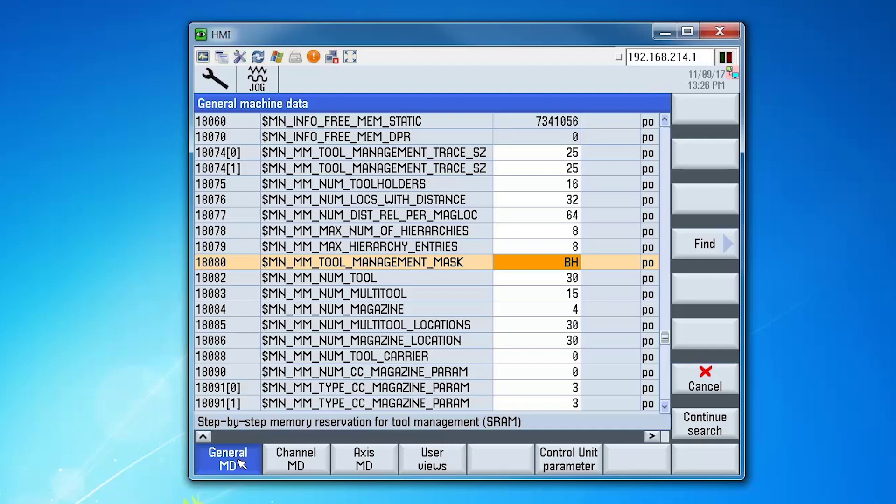
key("Insert")
- In channel machine data, set 20310 TOOL_MANAGEMENT_MASK to BH and review its bits
left_click(320, 467)
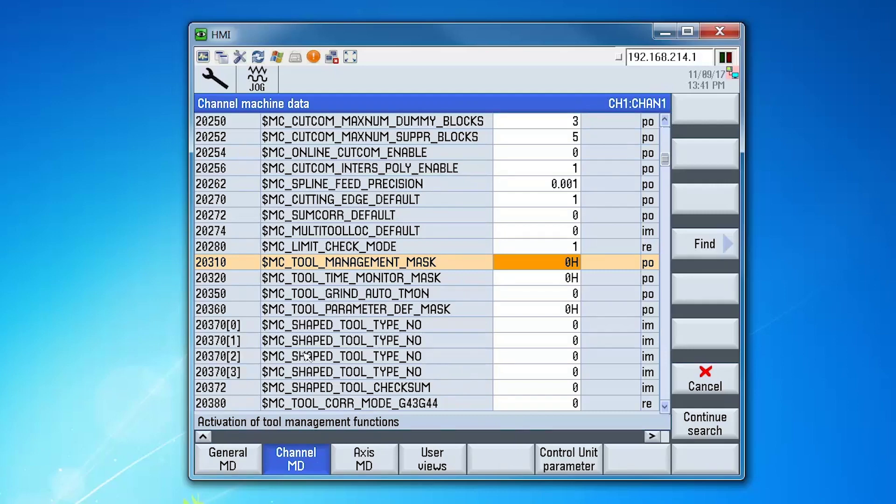
type("B")
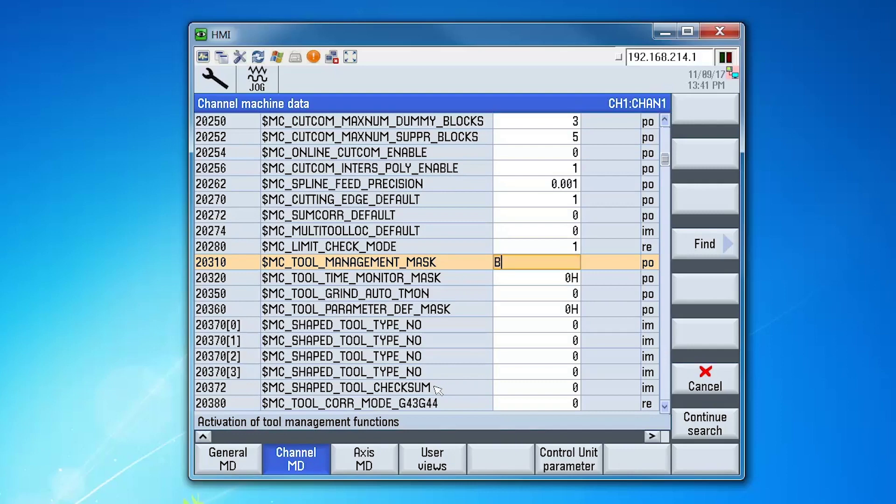
key("Return")
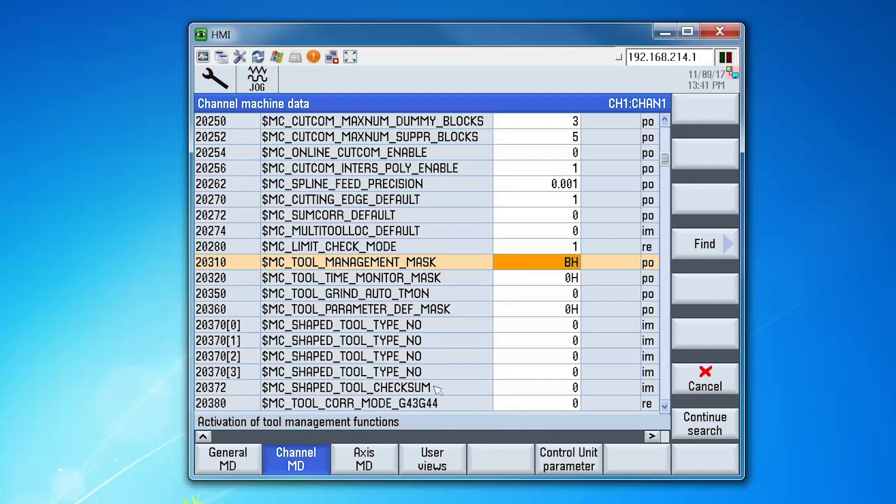
key("Insert")
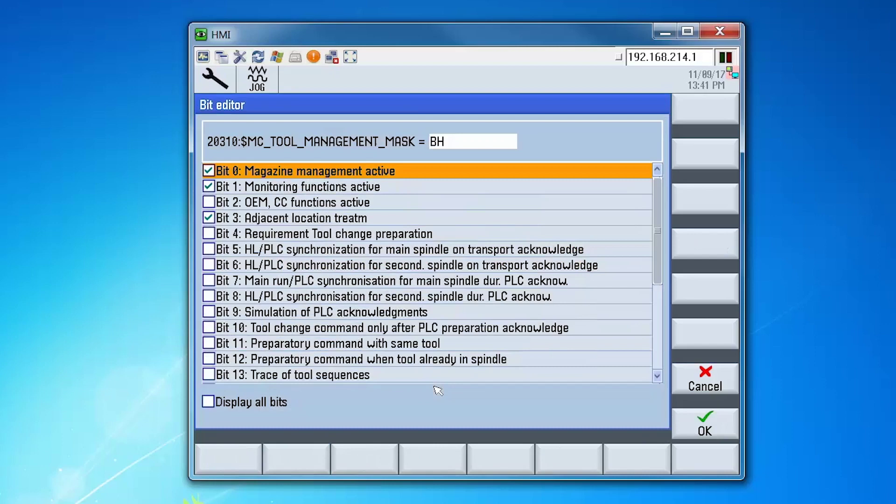
key("Return")
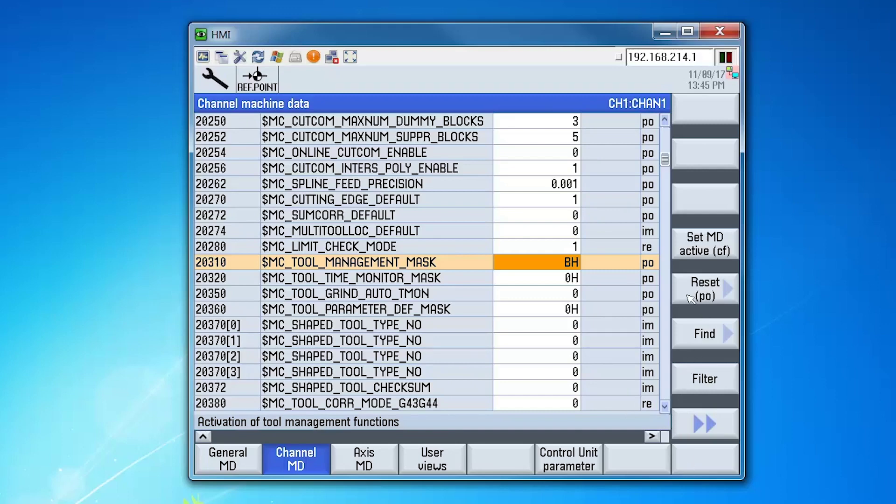
- Warm-restart the NCK and drives with Reset (po), then return to Machine configuration
left_click(690, 293)
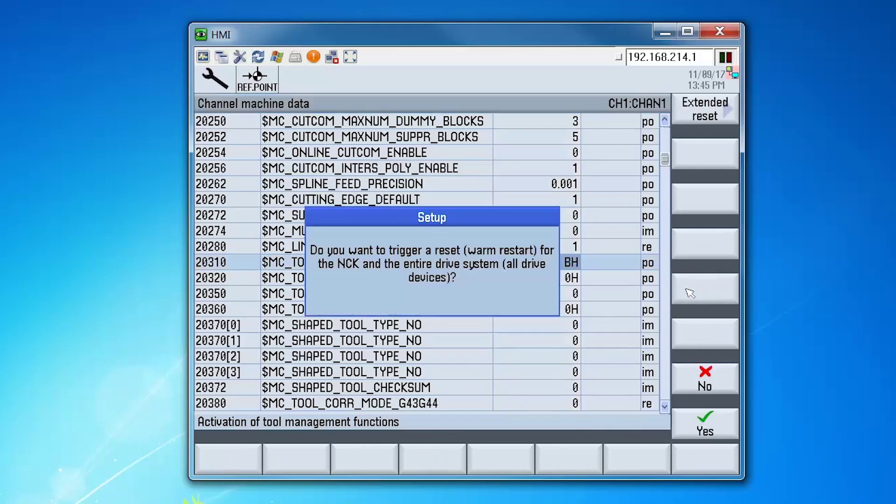
left_click(705, 424)
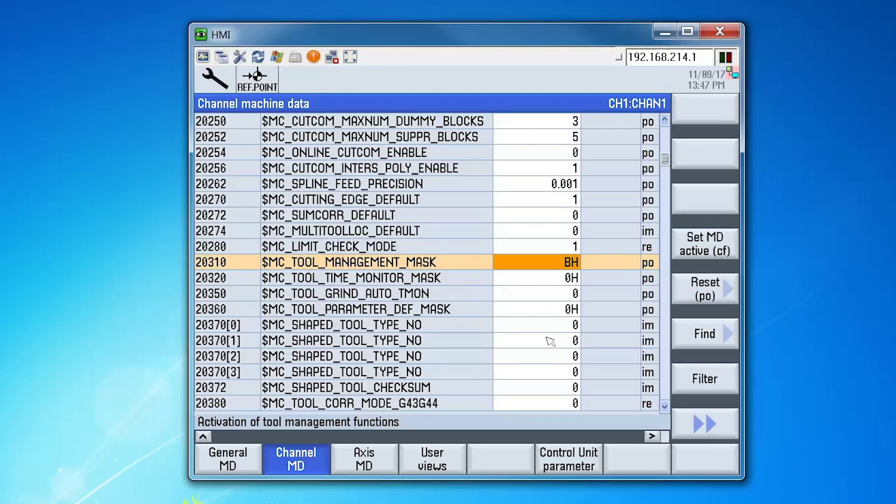
left_click(203, 438)
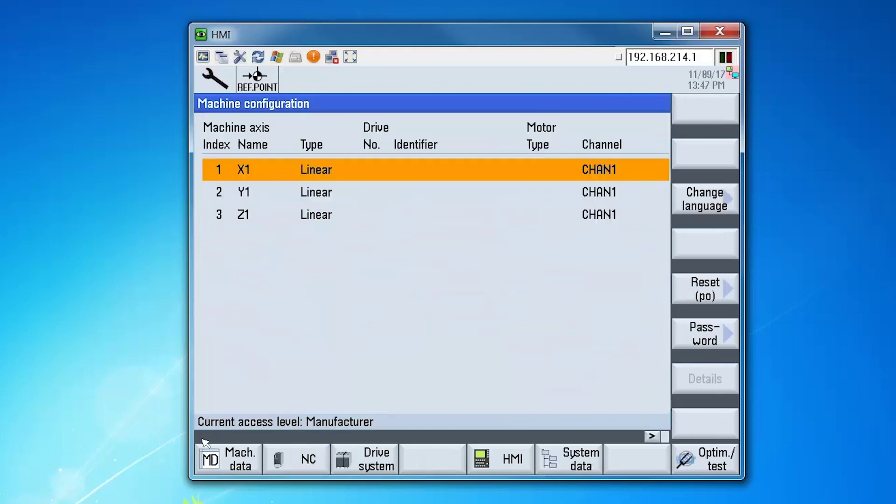
- Go to NC > Tool management and select the Examples folder
left_click(293, 467)
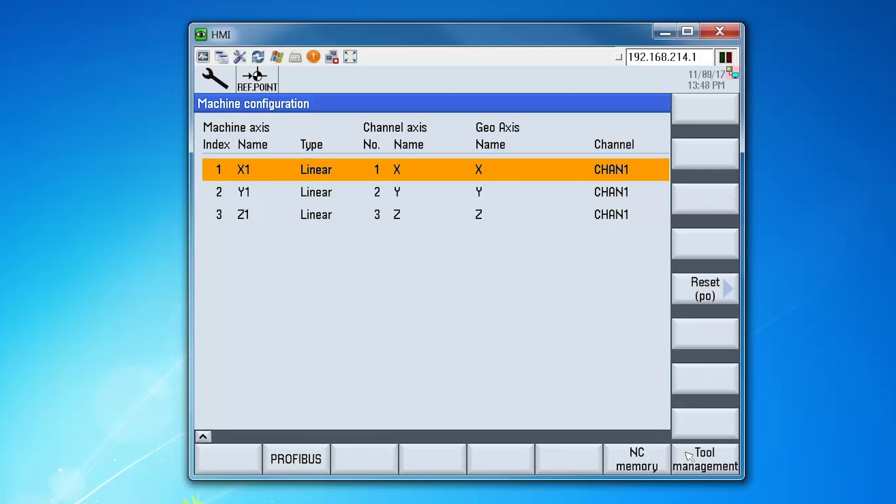
left_click(689, 456)
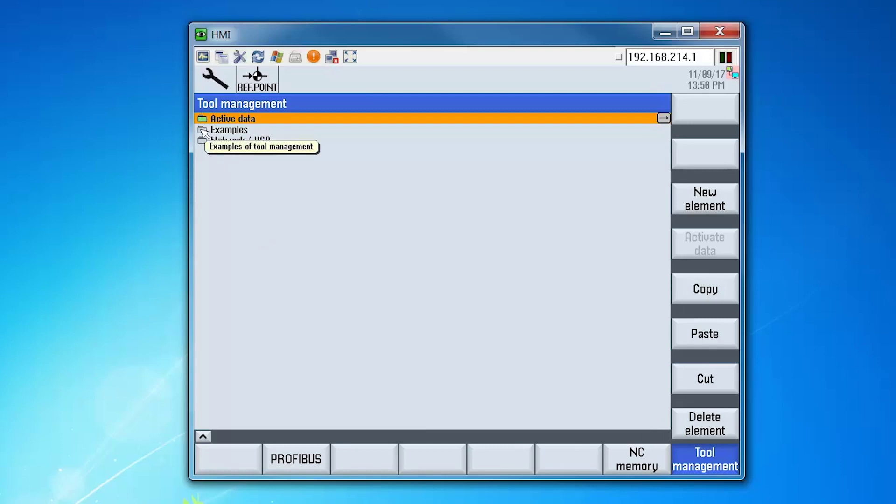
left_click(205, 132)
- Copy chain_magazine_with_gripper.ini from Examples and select Active data as the target
left_click(204, 132)
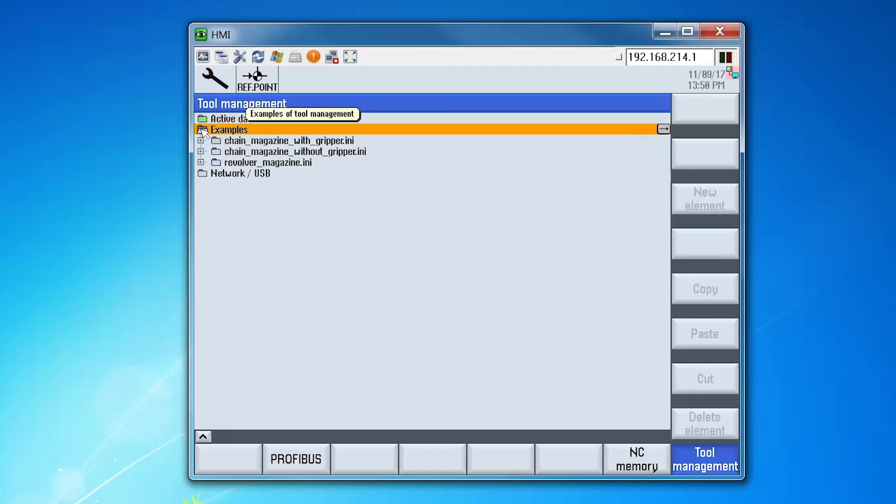
left_click(297, 144)
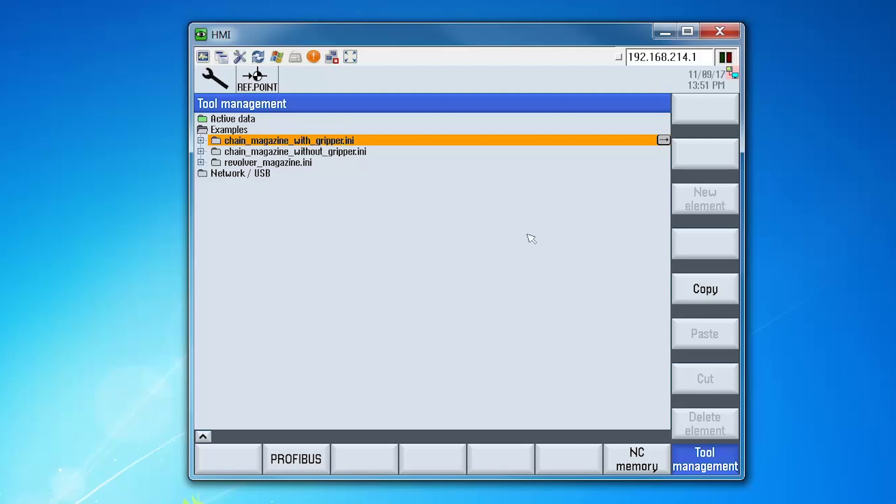
left_click(689, 292)
left_click(226, 121)
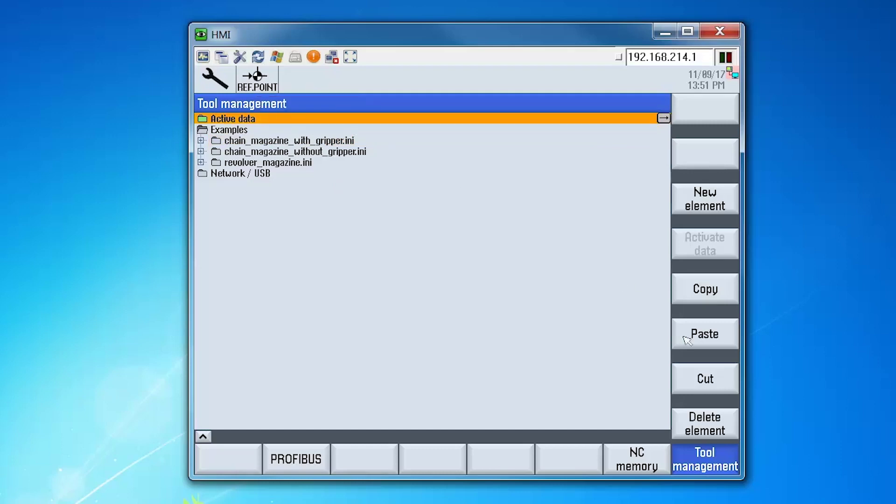
- Paste the template over Active data and expand it to show Tool unit (Chan1)
left_click(684, 338)
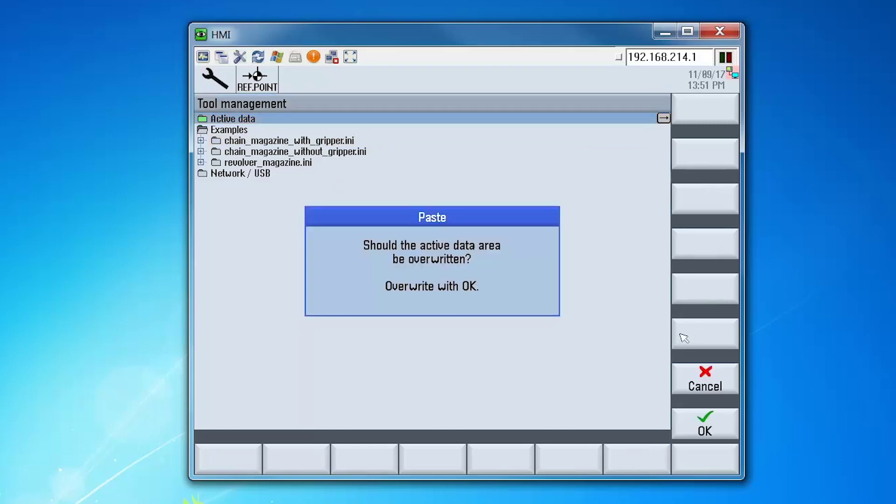
left_click(685, 421)
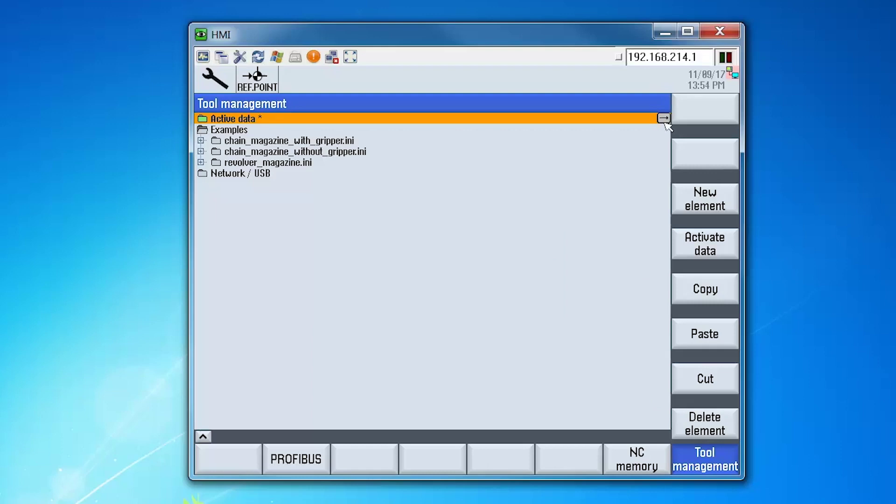
left_click(664, 119)
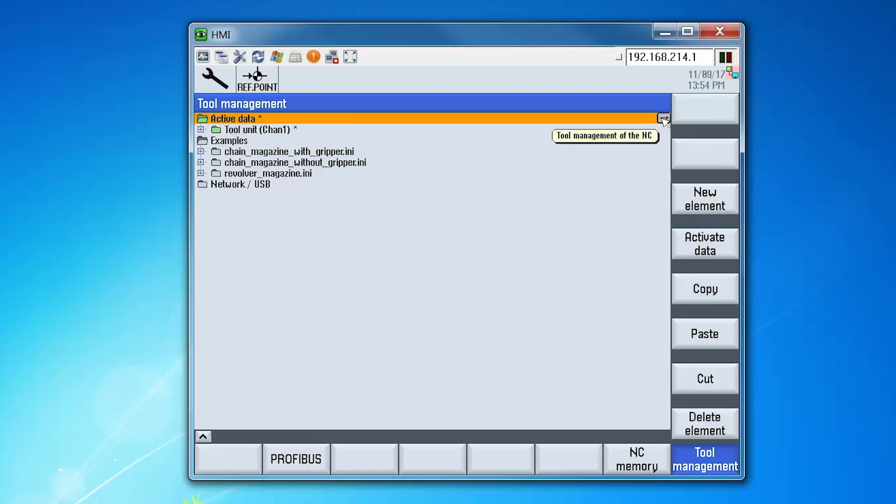
- Expand Tool unit (Chan1) and Magazine 1, browsing its 30 Location Type 1 pockets
key("Down")
key("Down")
key("Up")
key("Up")
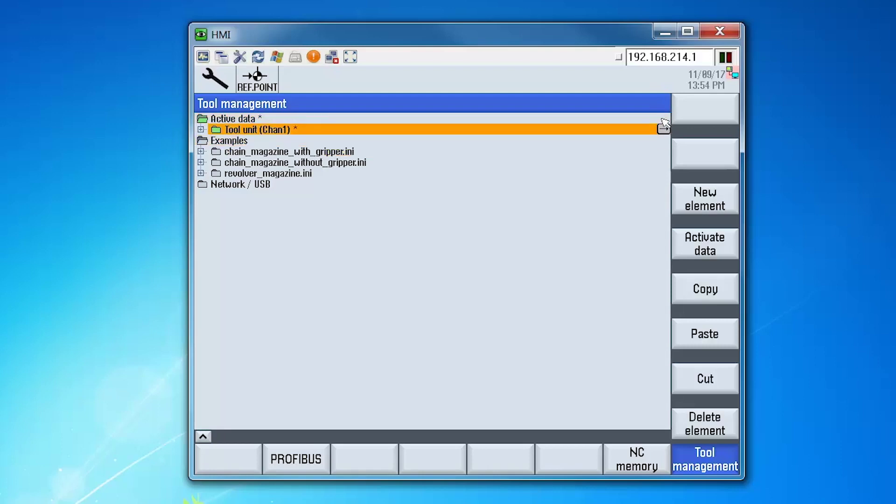
key("Right")
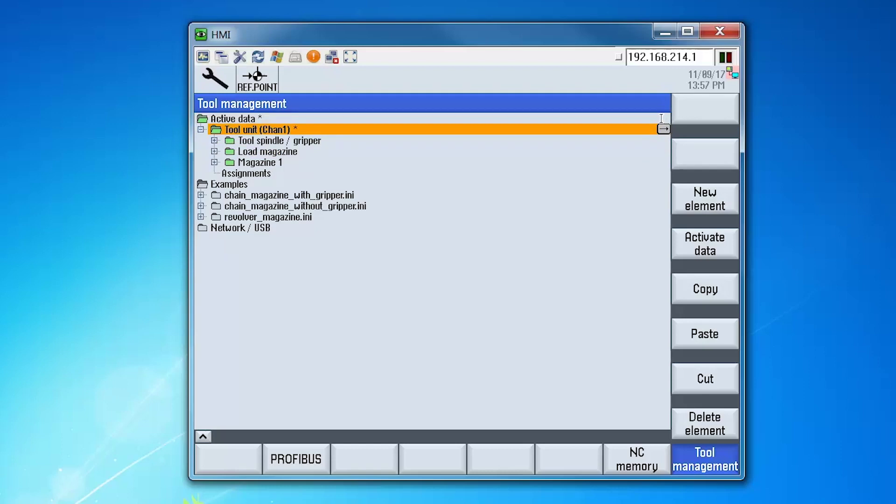
key("Down")
key("Down")
key("Down")
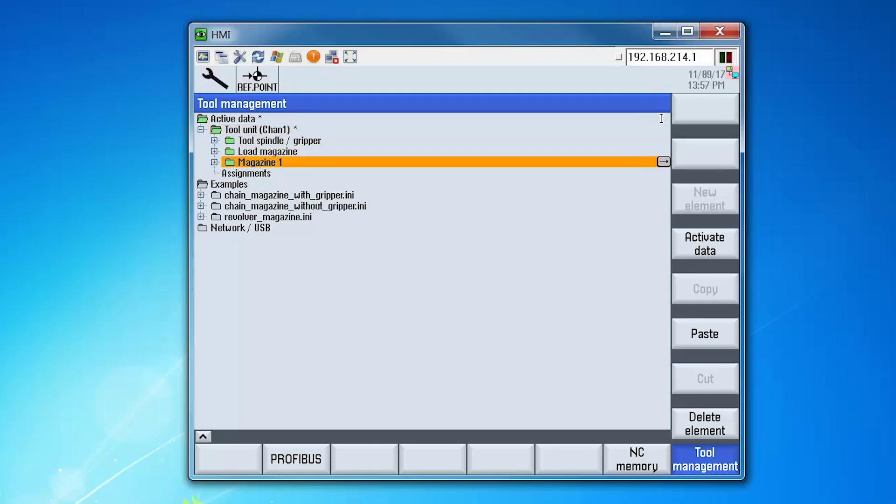
key("Right")
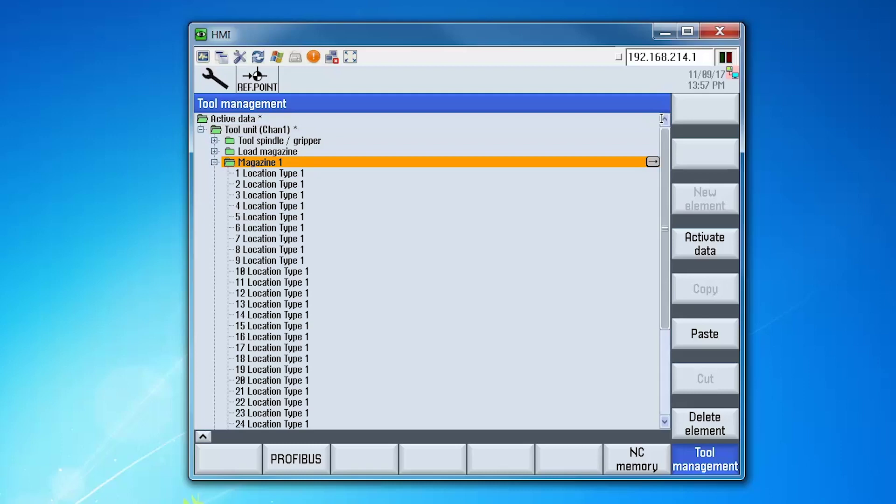
key("Down")
key("Down")
key("Down")
key("Down")
key("Down")
key("Down")
key("Down")
key("Down")
key("Down")
key("Down")
key("Down")
key("Down")
key("Down")
key("Down")
key("Down")
key("Down")
key("Down")
key("Down")
key("Down")
key("Down")
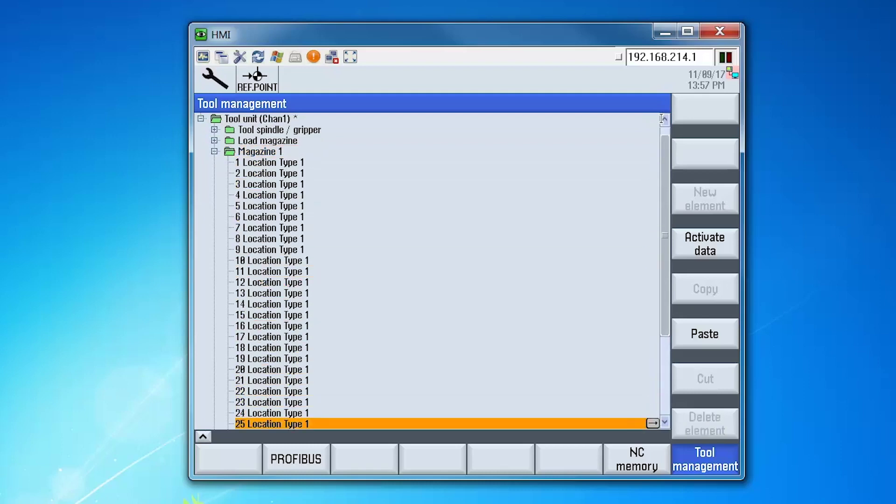
key("Down")
key("Down")
key("Down")
key("Down")
key("Down")
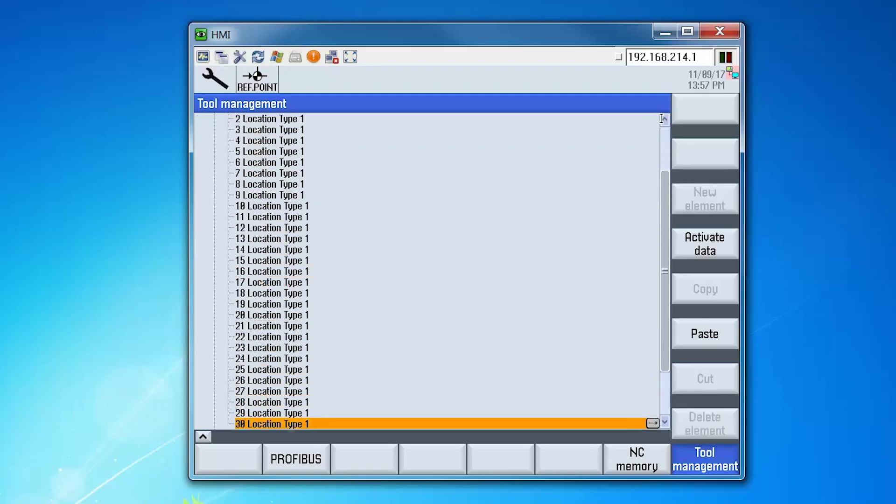
key("Up")
key("Up")
key("Up")
key("Up")
key("Up")
key("Up")
key("Up")
key("Up")
key("Up")
key("Up")
key("Up")
key("Up")
key("Up")
key("Up")
key("Up")
key("Up")
key("Up")
key("Up")
key("Up")
key("Up")
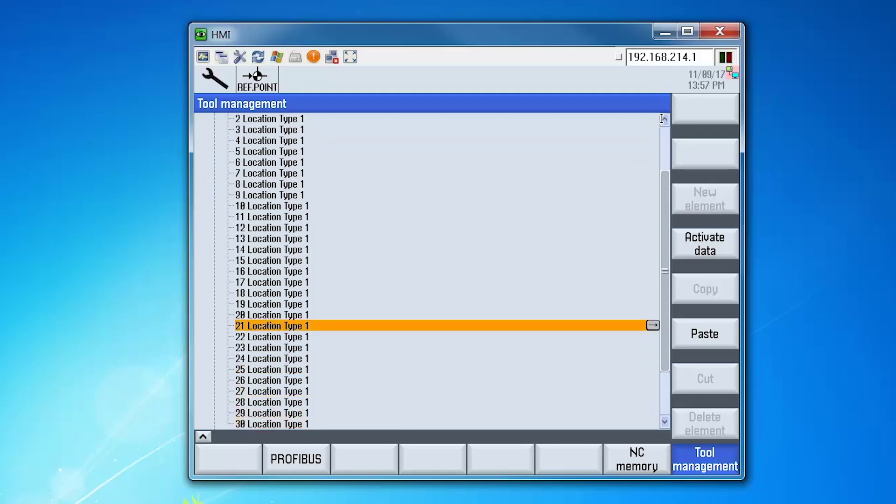
key("Up")
key("Up")
key("Up")
key("Up")
key("Up")
key("Up")
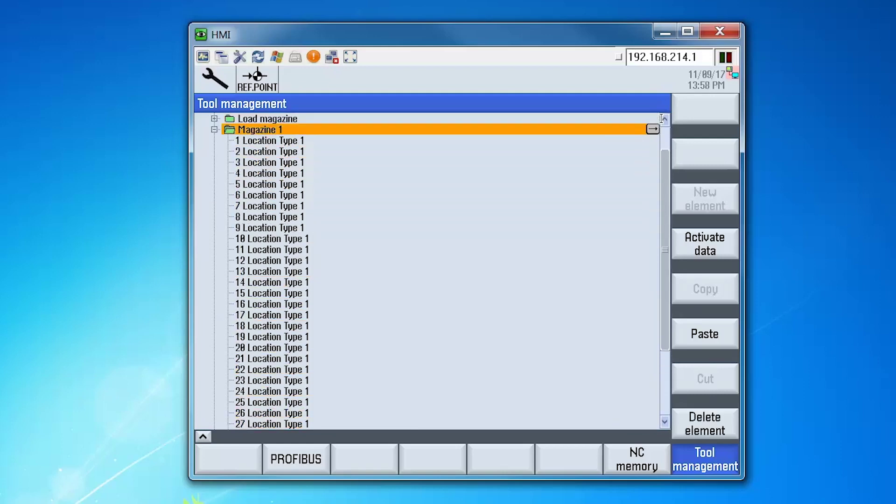
- Set Magazine 1's number of locations to 16, accept it, and activate the data
key("Return")
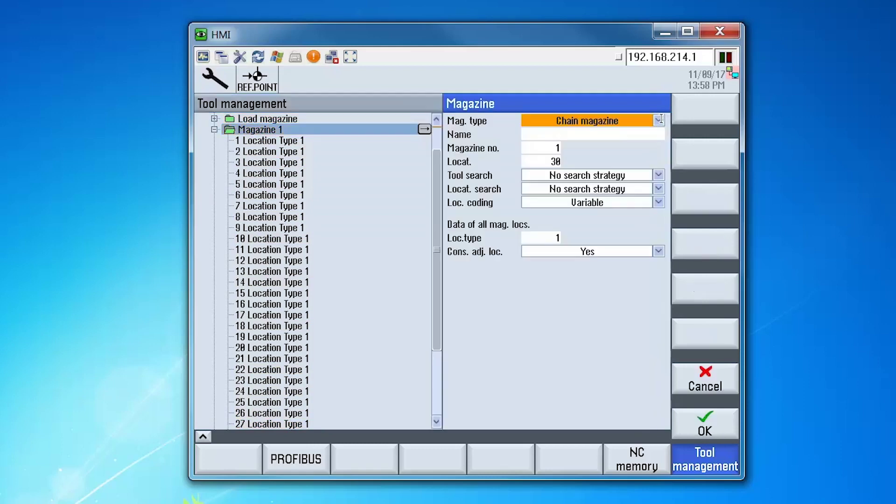
key("Down")
key("Down")
key("Down")
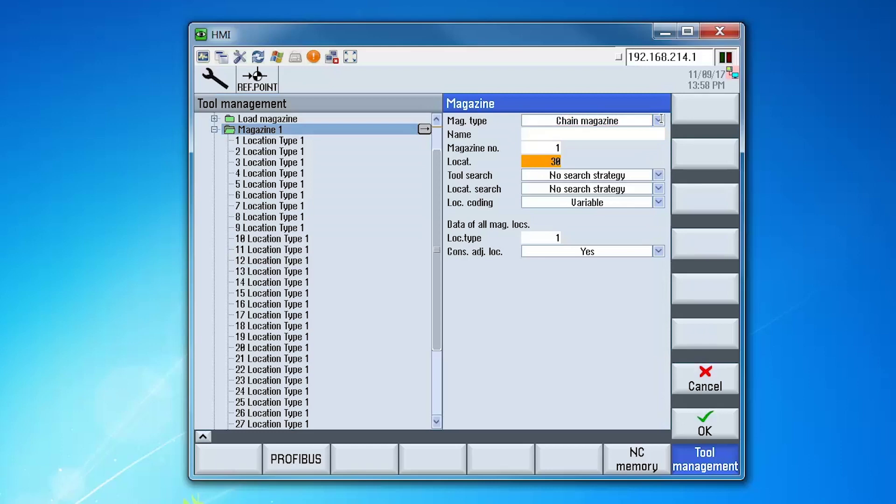
type("16")
key("Down")
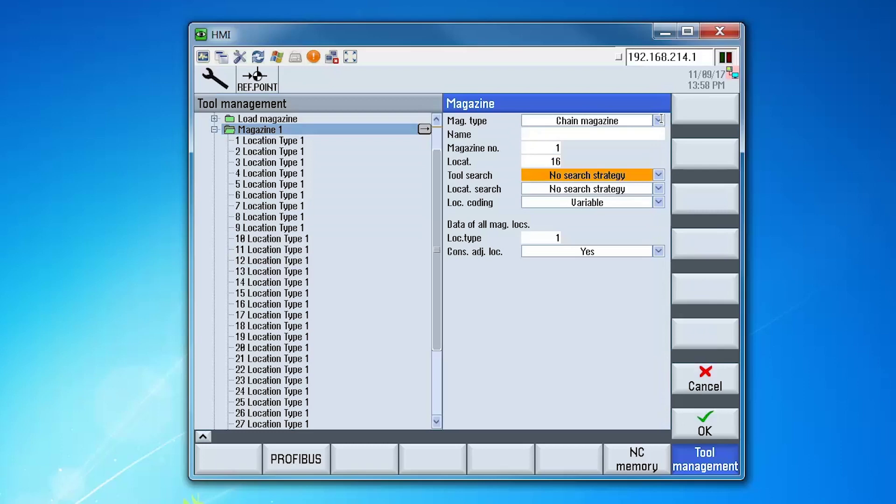
left_click(684, 421)
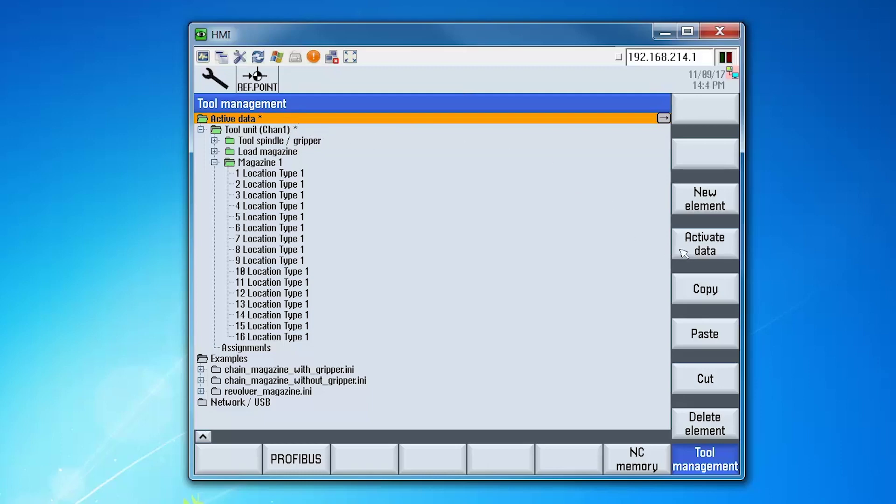
left_click(684, 254)
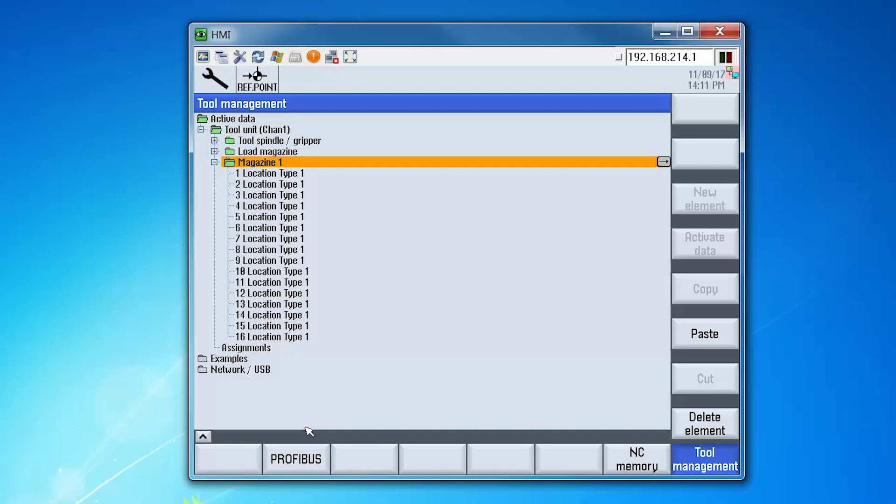
- Return to the main operating areas menu once the data activation finishes
key("F10")
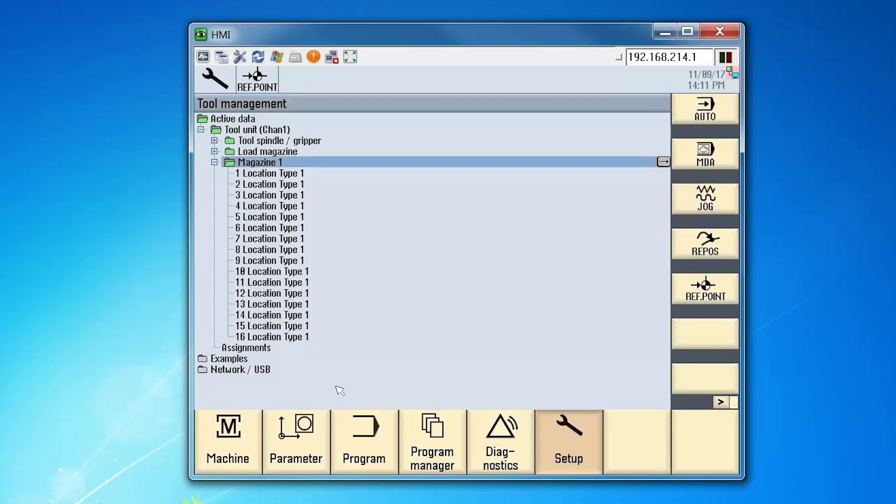
- Open the tool list and check the empty spindle, gripper and magazine locations 1 to 16
left_click(322, 434)
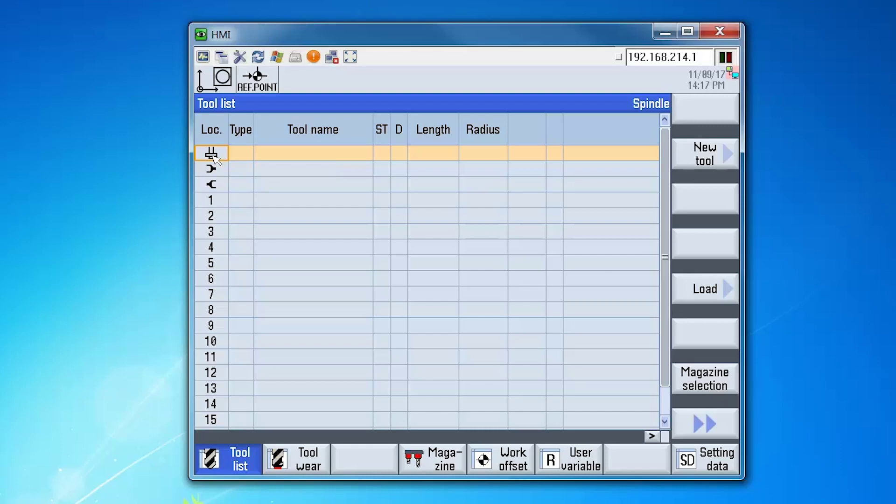
left_click(217, 171)
left_click(217, 186)
left_click(218, 172)
left_click(218, 201)
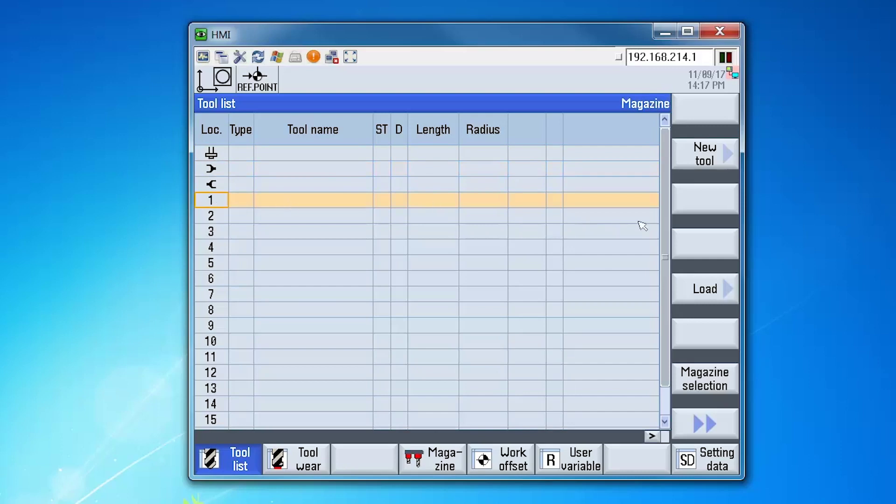
scroll(667, 206, "down", 1)
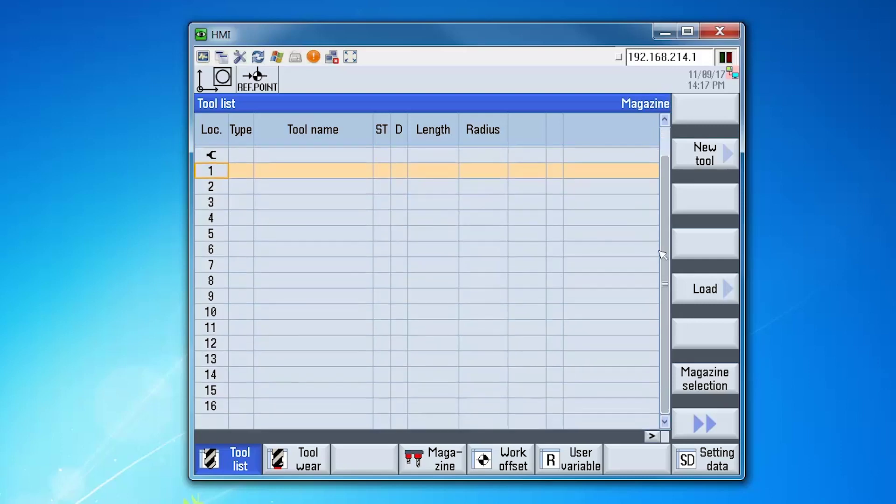
scroll(658, 236, "up", 2)
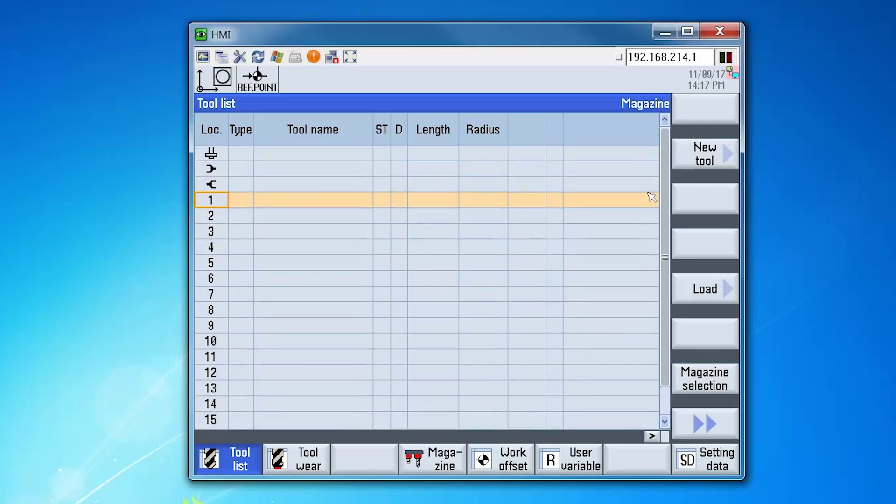